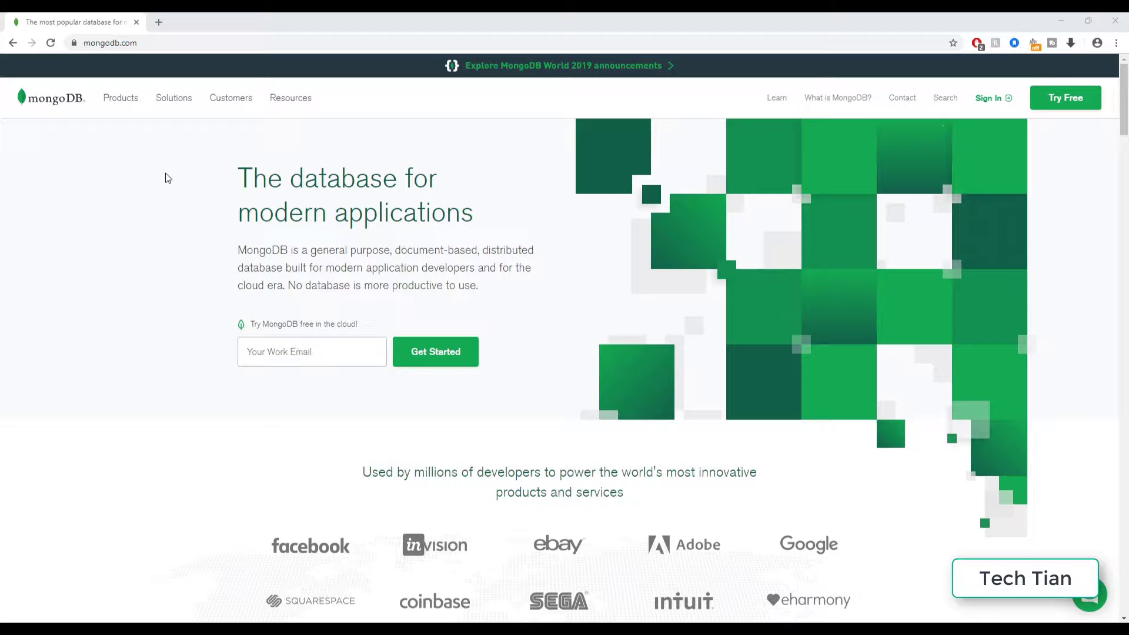
{"action": "scroll", "coordinate": [164, 179], "scroll_direction": "down", "scroll_amount": 3}
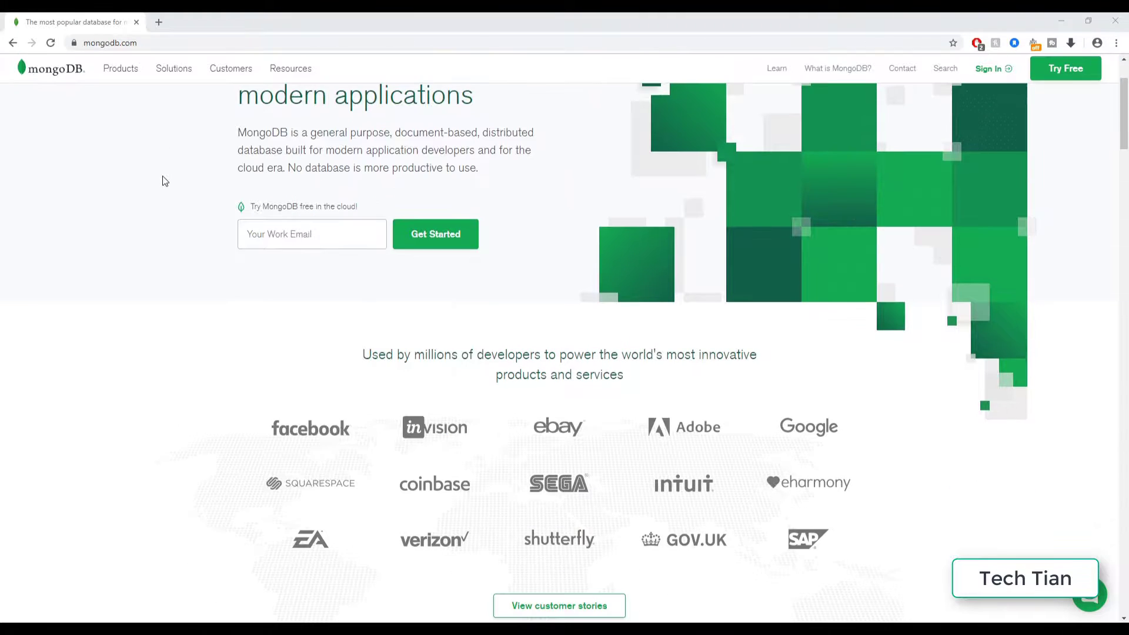
{"action": "scroll", "coordinate": [163, 181], "scroll_direction": "down", "scroll_amount": 1}
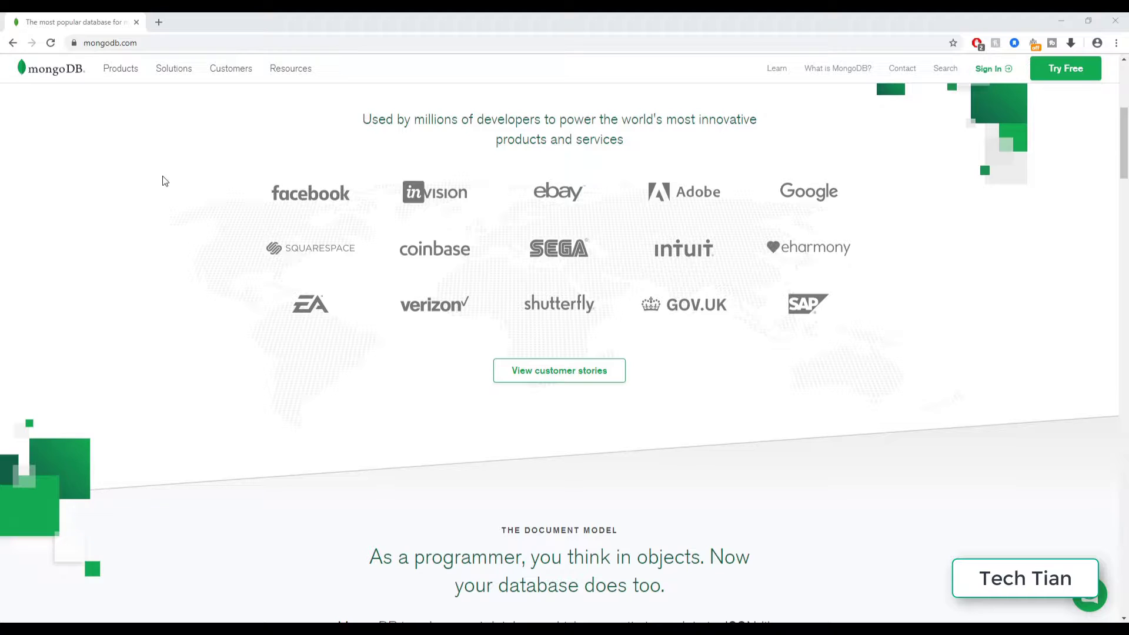
{"action": "scroll", "coordinate": [162, 181], "scroll_direction": "down", "scroll_amount": 2}
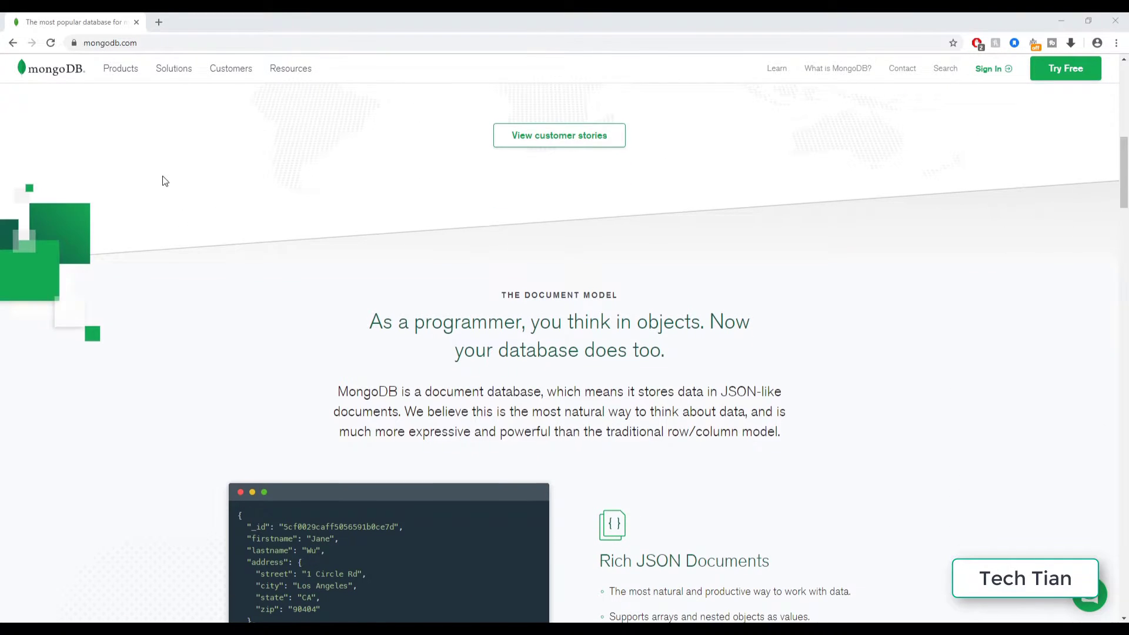
{"action": "scroll", "coordinate": [163, 180], "scroll_direction": "down", "scroll_amount": 1}
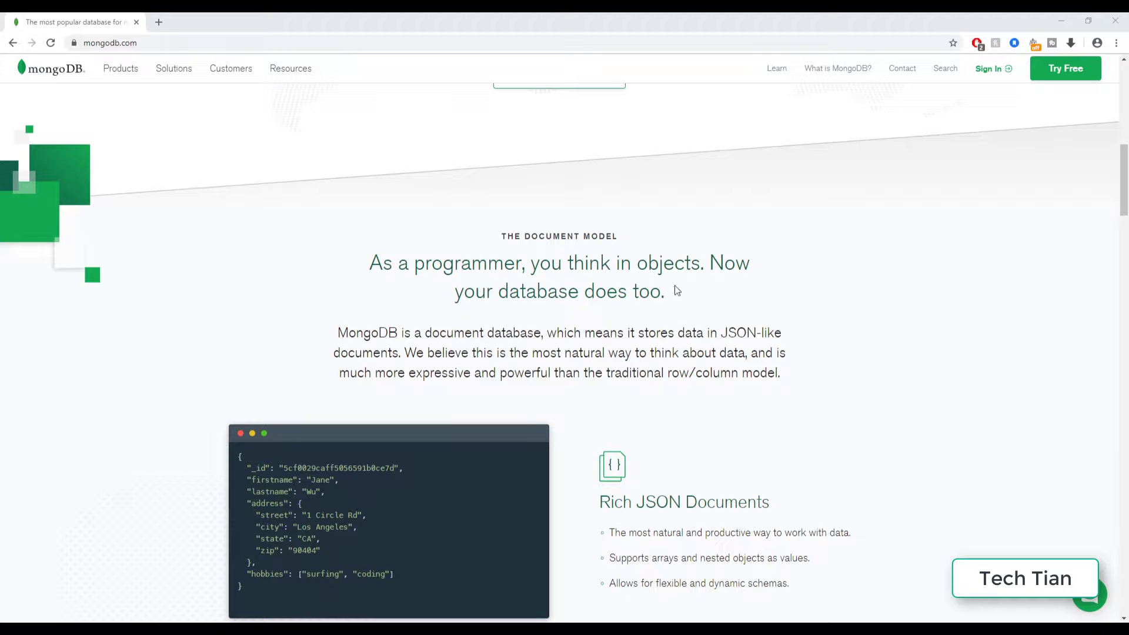
{"action": "scroll", "coordinate": [525, 278], "scroll_direction": "down", "scroll_amount": 5}
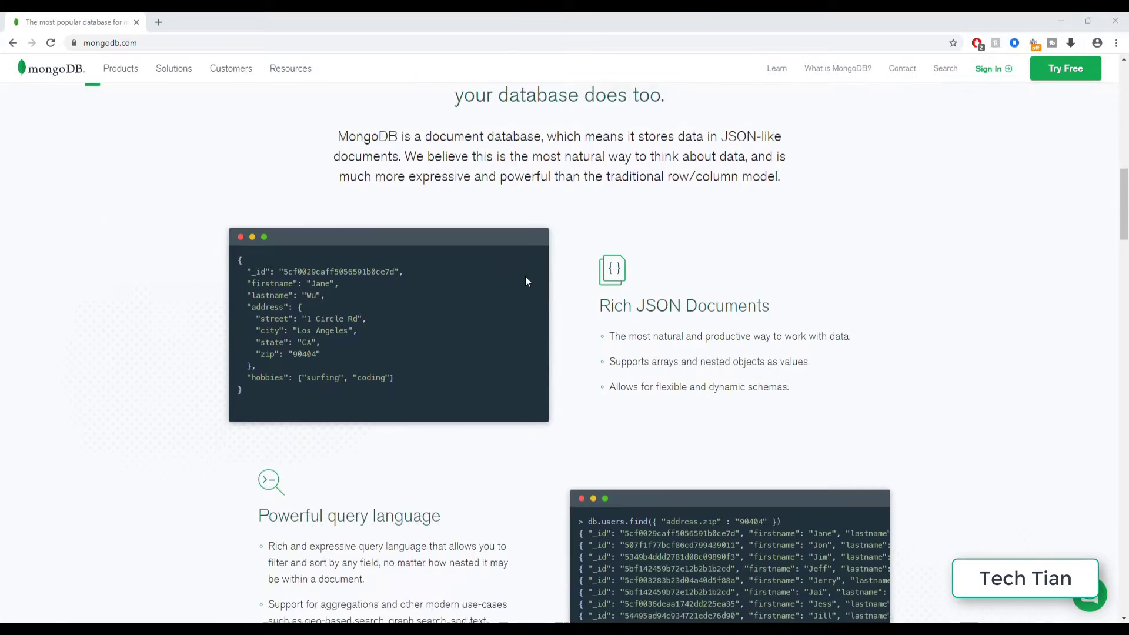
{"action": "scroll", "coordinate": [525, 277], "scroll_direction": "down", "scroll_amount": 5}
{"action": "scroll", "coordinate": [525, 281], "scroll_direction": "down", "scroll_amount": 5}
{"action": "scroll", "coordinate": [526, 281], "scroll_direction": "down", "scroll_amount": 1}
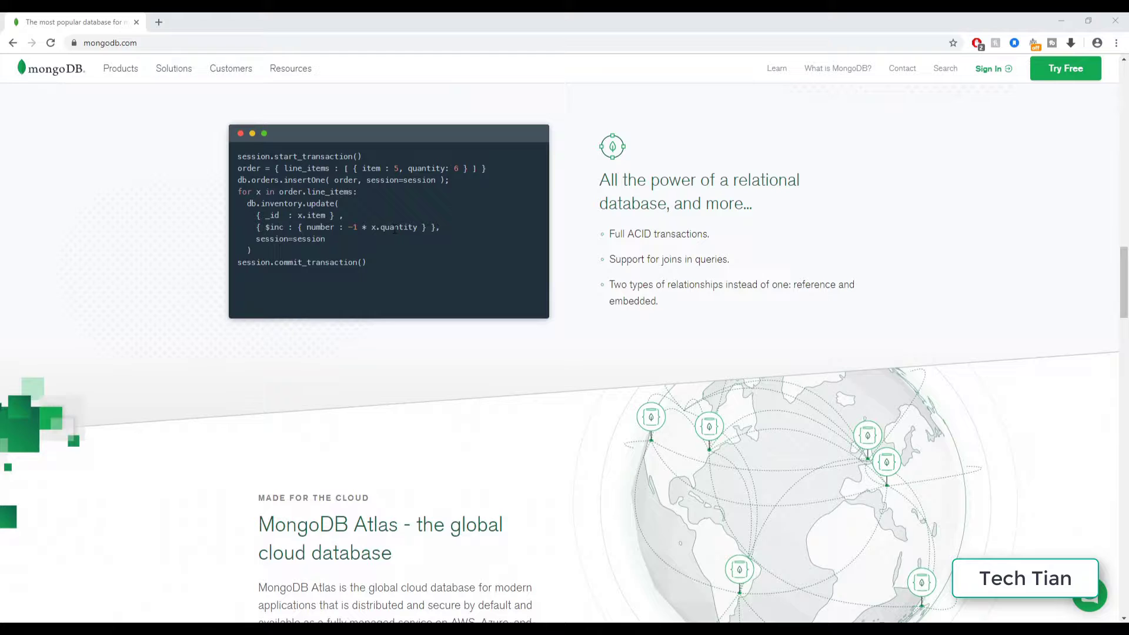
{"action": "scroll", "coordinate": [350, 243], "scroll_direction": "down", "scroll_amount": 3}
{"action": "scroll", "coordinate": [350, 242], "scroll_direction": "down", "scroll_amount": 3}
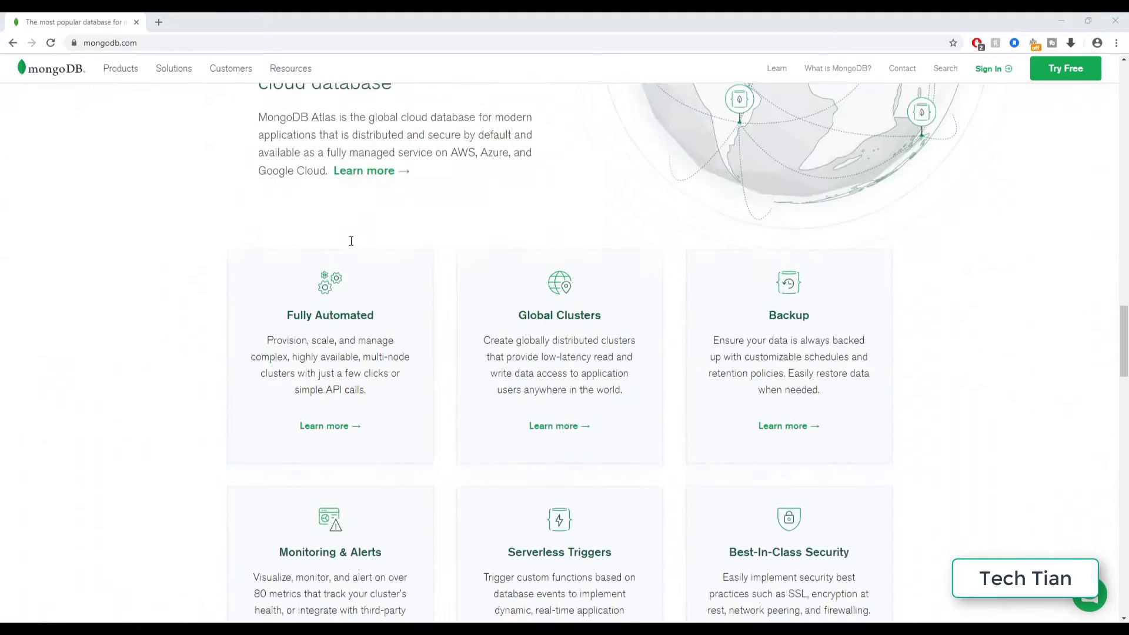
{"action": "scroll", "coordinate": [353, 244], "scroll_direction": "down", "scroll_amount": 2}
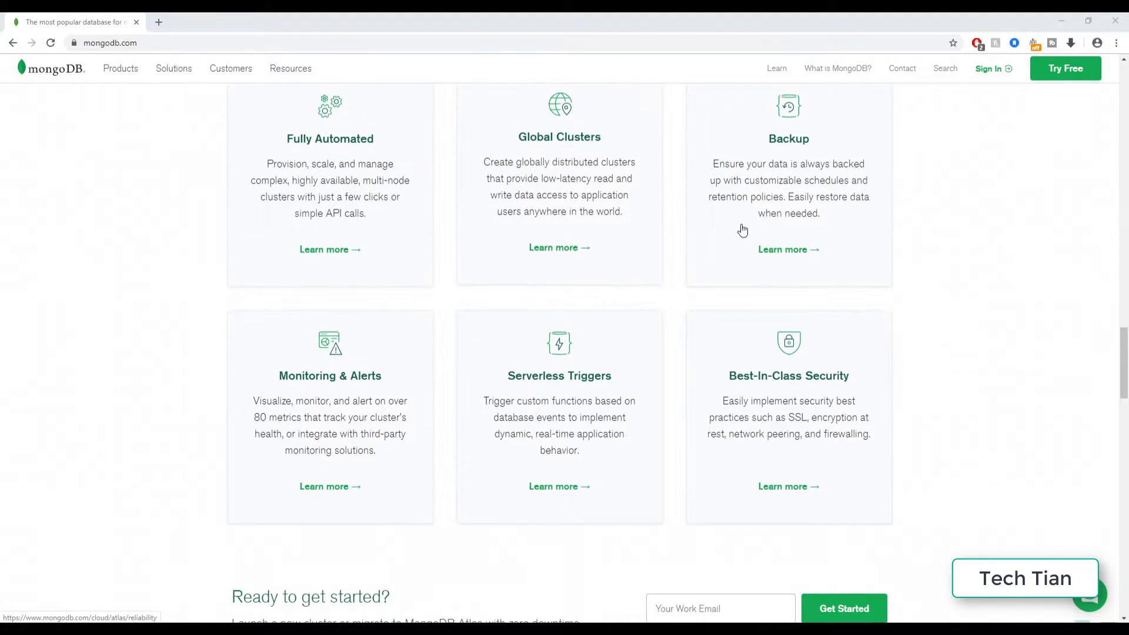
{"action": "scroll", "coordinate": [997, 276], "scroll_direction": "down", "scroll_amount": 3}
{"action": "scroll", "coordinate": [997, 276], "scroll_direction": "down", "scroll_amount": 1}
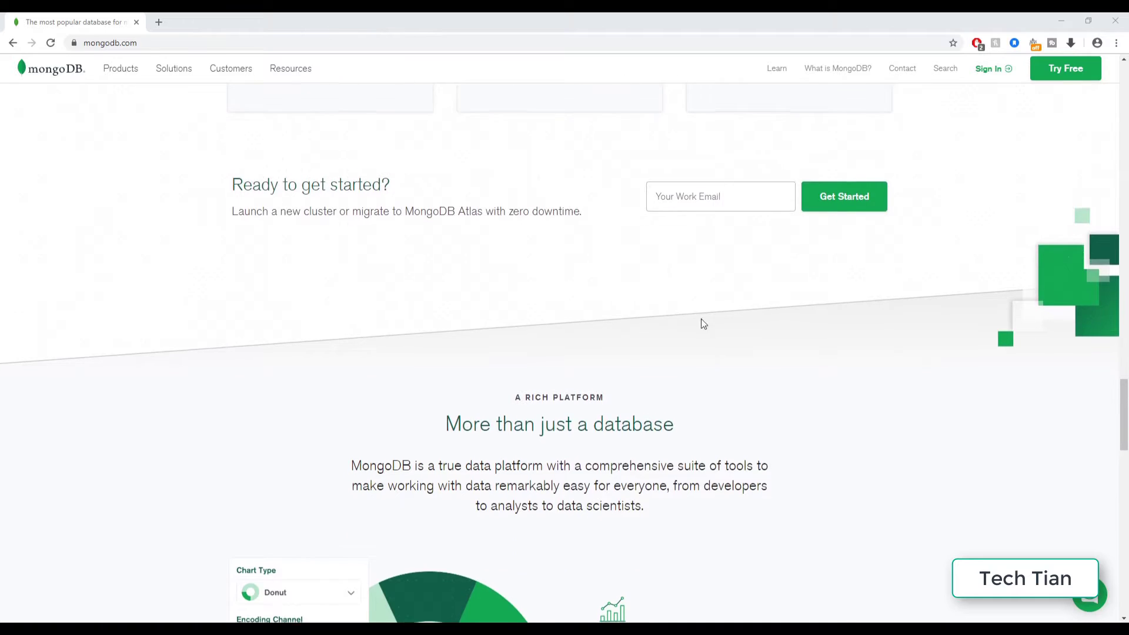
{"action": "scroll", "coordinate": [701, 323], "scroll_direction": "down", "scroll_amount": 3}
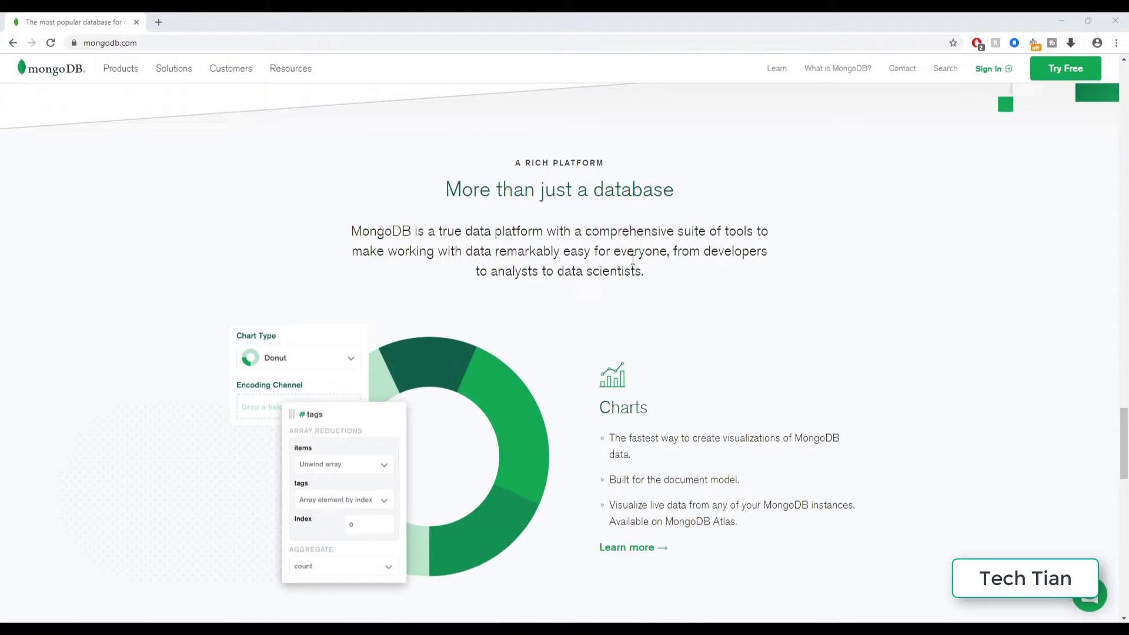
{"action": "scroll", "coordinate": [635, 278], "scroll_direction": "down", "scroll_amount": 2}
{"action": "scroll", "coordinate": [609, 272], "scroll_direction": "down", "scroll_amount": 2}
{"action": "scroll", "coordinate": [458, 261], "scroll_direction": "down", "scroll_amount": 2}
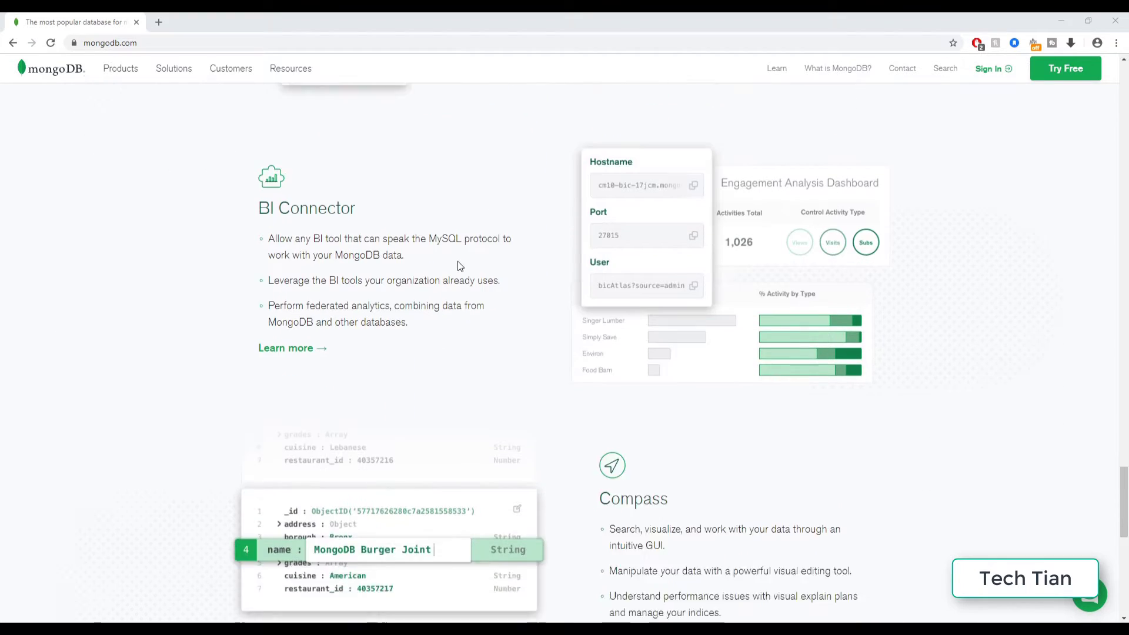
{"action": "scroll", "coordinate": [458, 262], "scroll_direction": "down", "scroll_amount": 2}
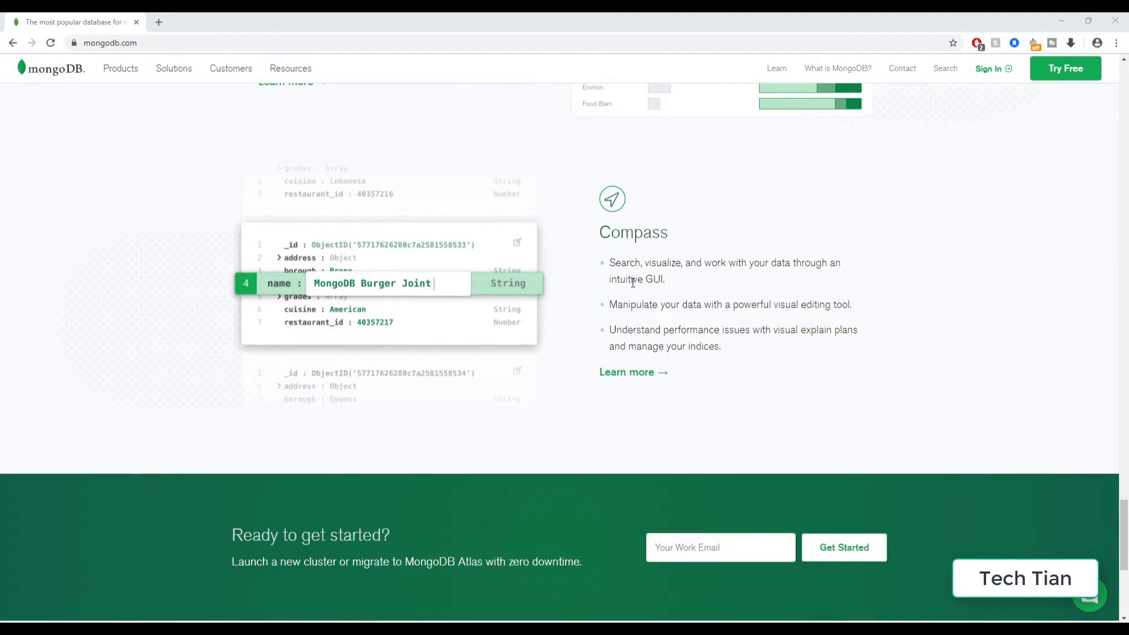
{"action": "scroll", "coordinate": [629, 287], "scroll_direction": "down", "scroll_amount": 3}
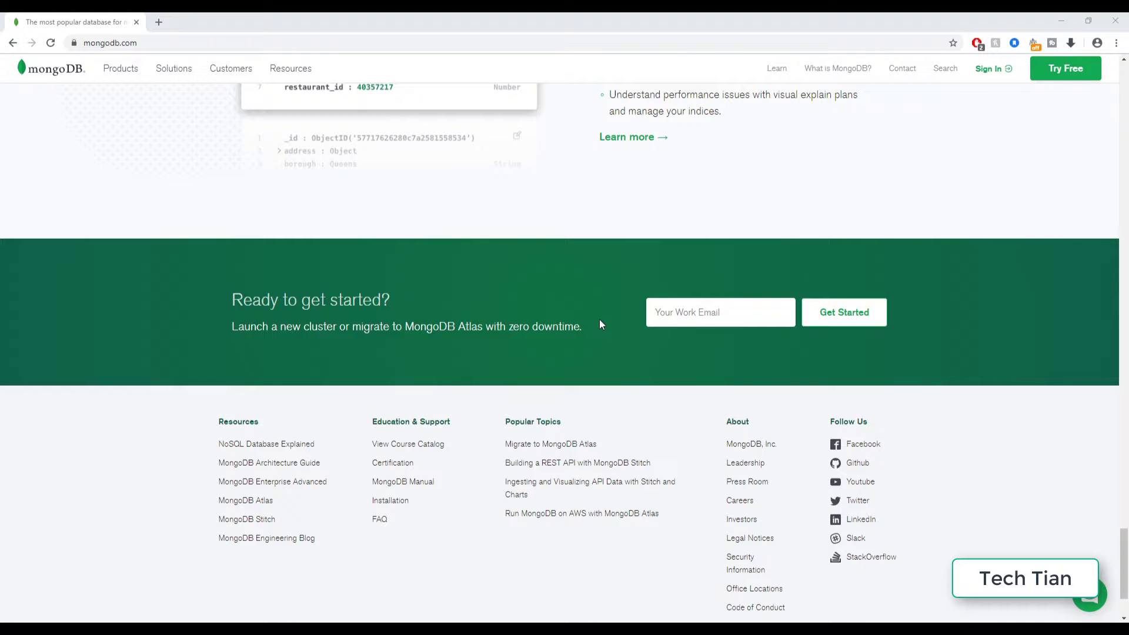
{"action": "scroll", "coordinate": [598, 325], "scroll_direction": "up", "scroll_amount": 1}
{"action": "scroll", "coordinate": [599, 324], "scroll_direction": "up", "scroll_amount": 3}
{"action": "scroll", "coordinate": [600, 324], "scroll_direction": "up", "scroll_amount": 1}
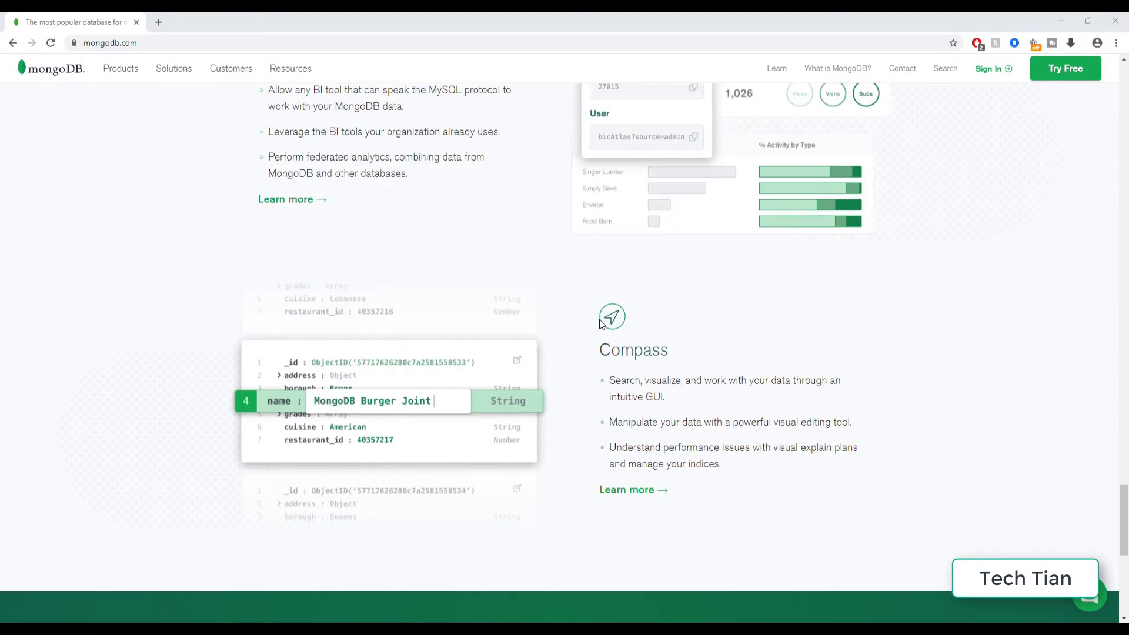
{"action": "scroll", "coordinate": [577, 356], "scroll_direction": "up", "scroll_amount": 3}
{"action": "scroll", "coordinate": [564, 376], "scroll_direction": "up", "scroll_amount": 3}
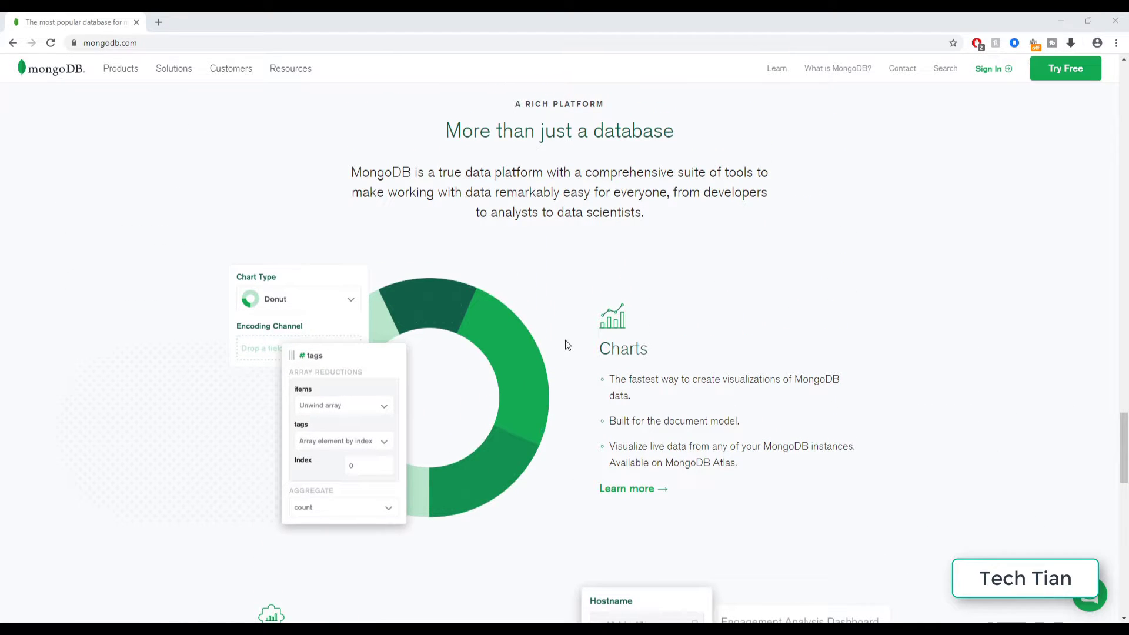
{"action": "scroll", "coordinate": [566, 345], "scroll_direction": "up", "scroll_amount": 5}
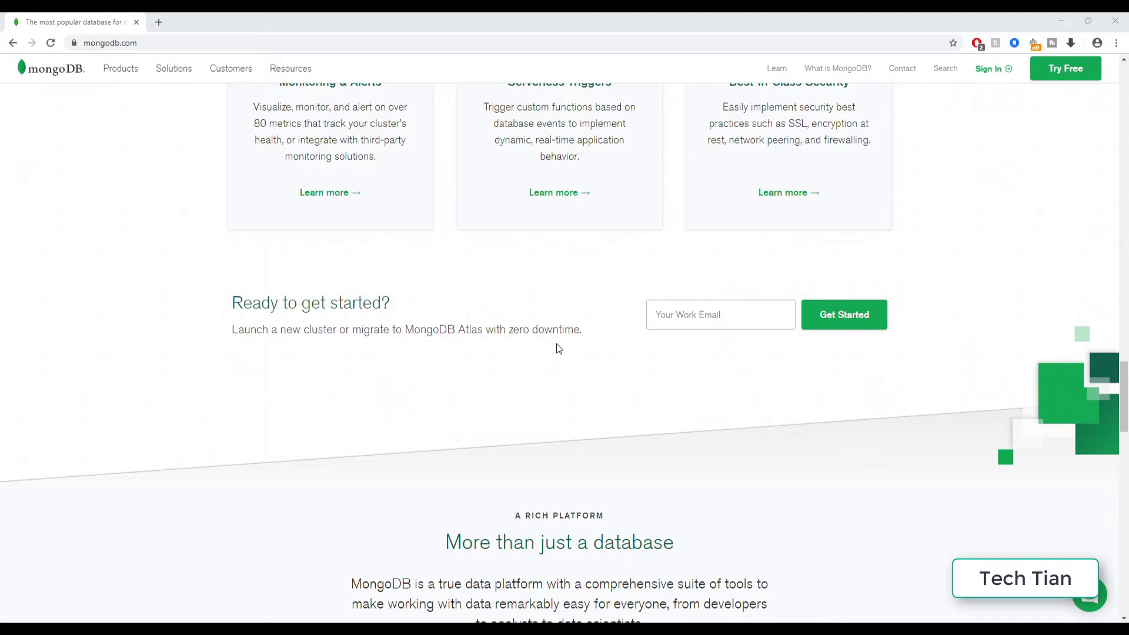
{"action": "scroll", "coordinate": [564, 344], "scroll_direction": "up", "scroll_amount": 3}
{"action": "scroll", "coordinate": [564, 347], "scroll_direction": "up", "scroll_amount": 2}
{"action": "scroll", "coordinate": [566, 348], "scroll_direction": "up", "scroll_amount": 2}
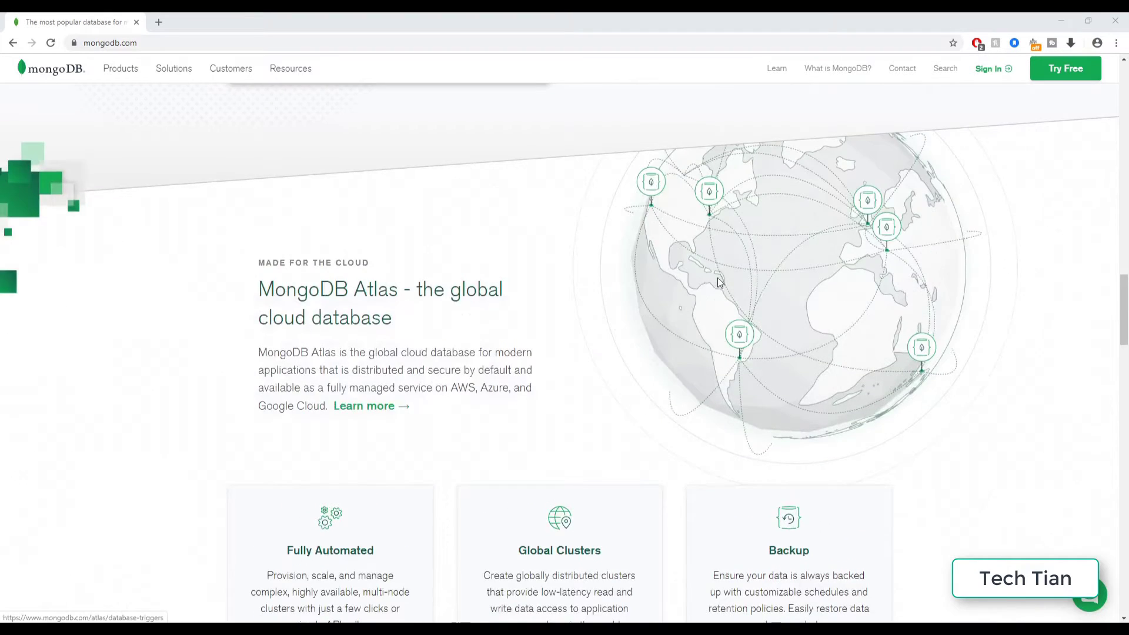
{"action": "scroll", "coordinate": [718, 277], "scroll_direction": "up", "scroll_amount": 2}
{"action": "scroll", "coordinate": [717, 276], "scroll_direction": "up", "scroll_amount": 2}
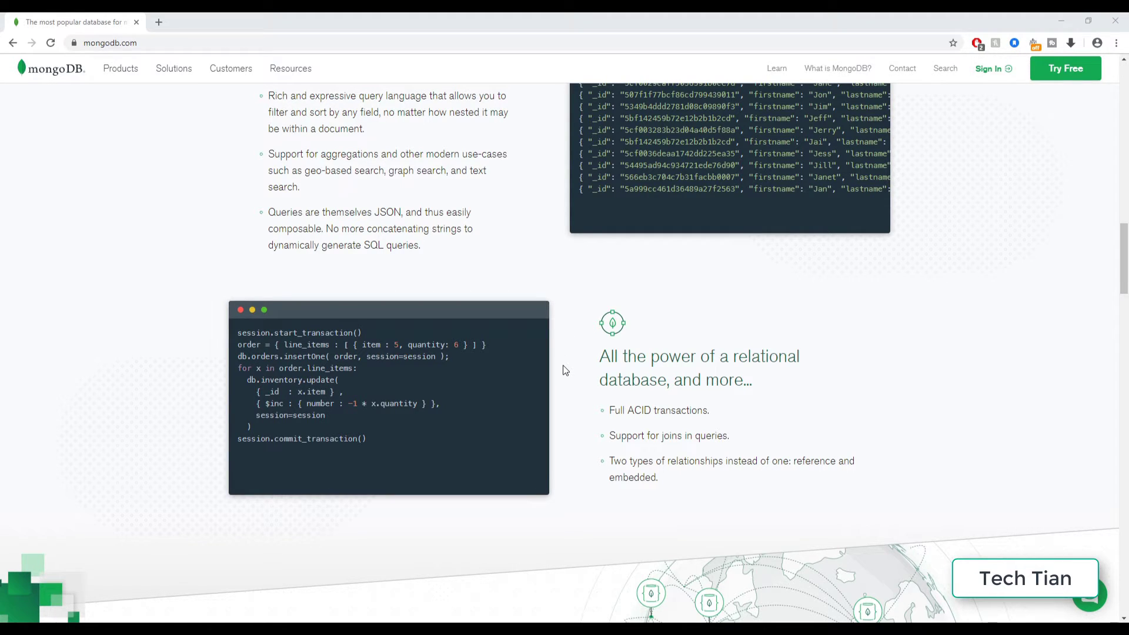
{"action": "scroll", "coordinate": [563, 366], "scroll_direction": "up", "scroll_amount": 2}
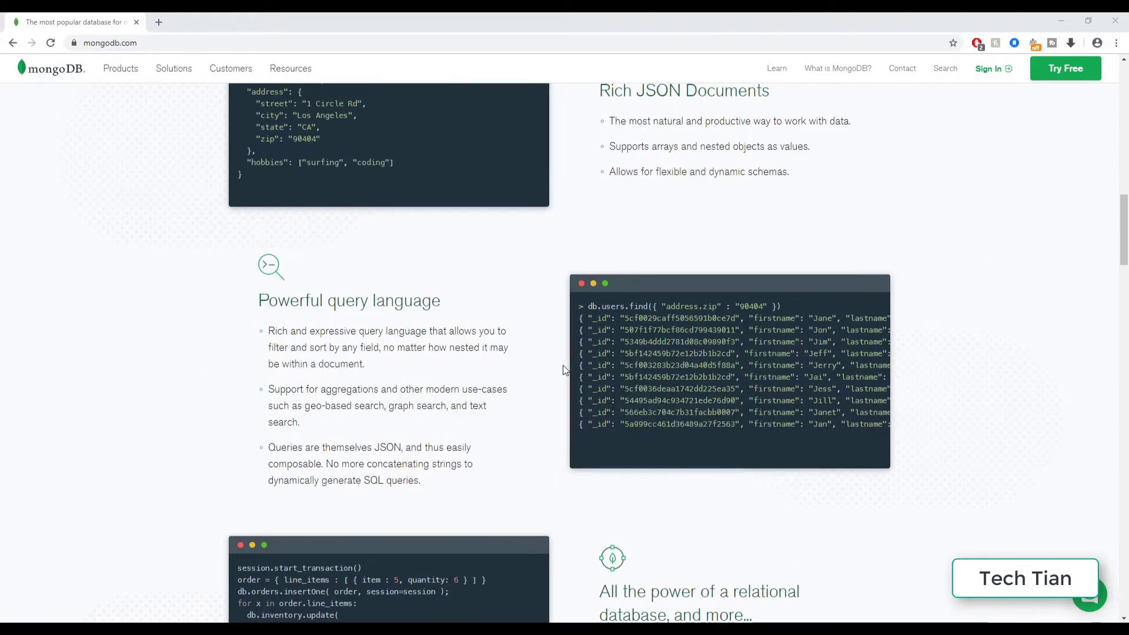
{"action": "scroll", "coordinate": [557, 370], "scroll_direction": "up", "scroll_amount": 2}
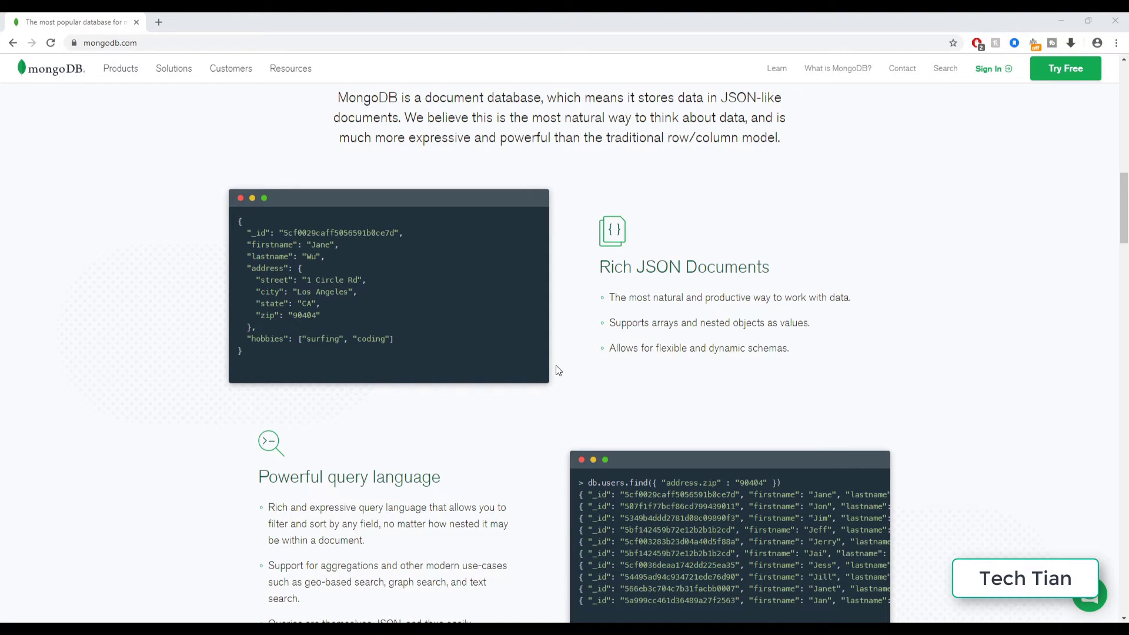
{"action": "scroll", "coordinate": [556, 370], "scroll_direction": "up", "scroll_amount": 5}
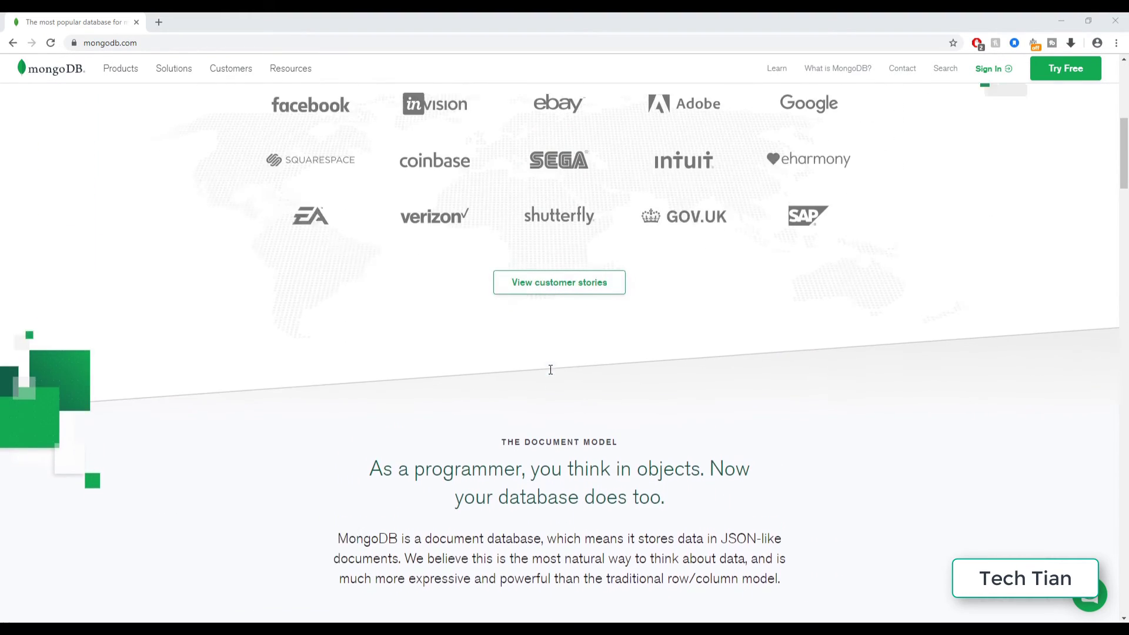